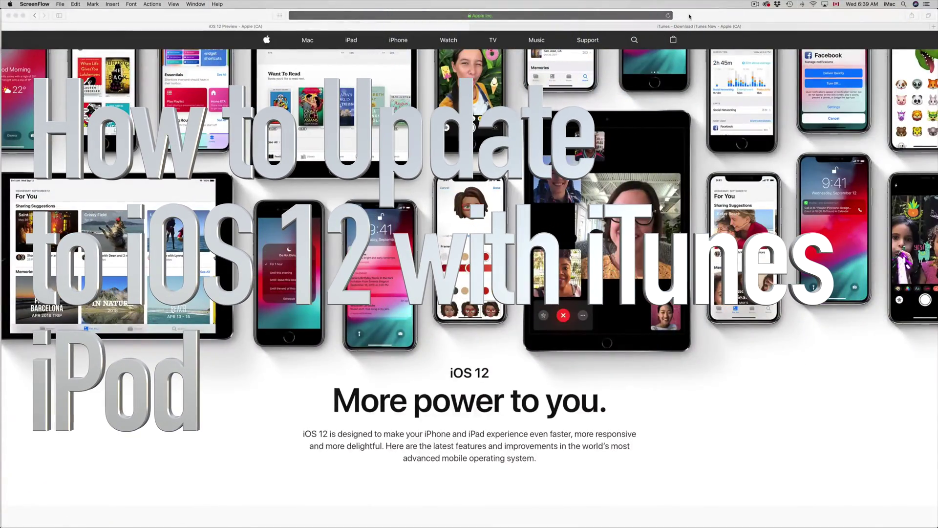
- Make Safari active, showing Apple's iOS 12 Preview page
click(687, 21)
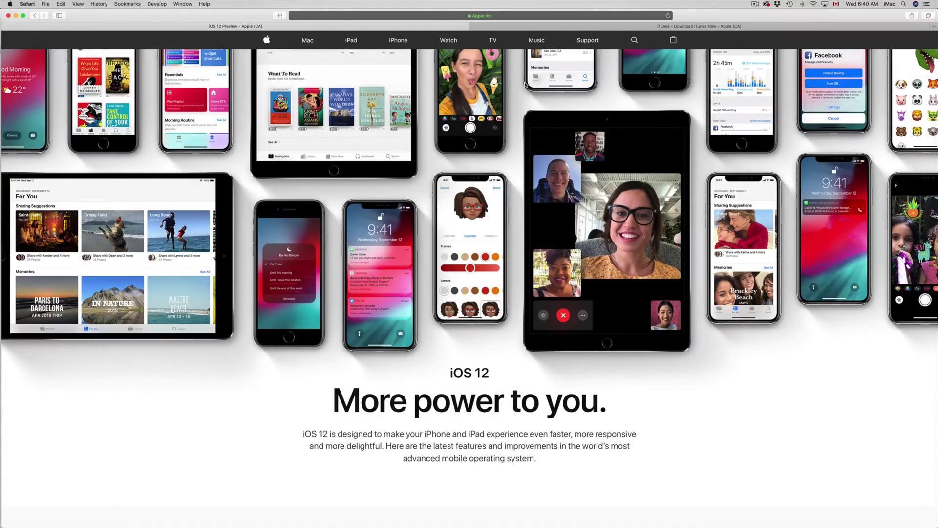
click(637, 29)
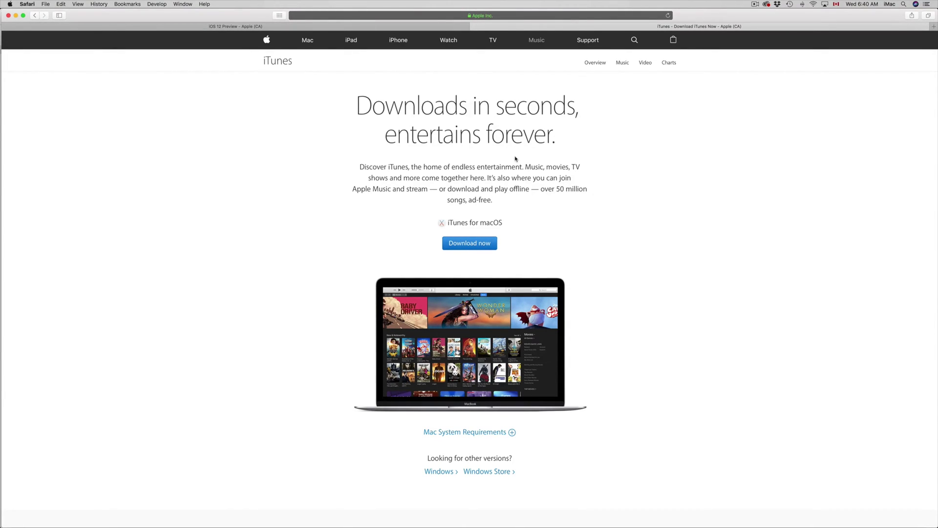
scroll(517, 158, down, 1)
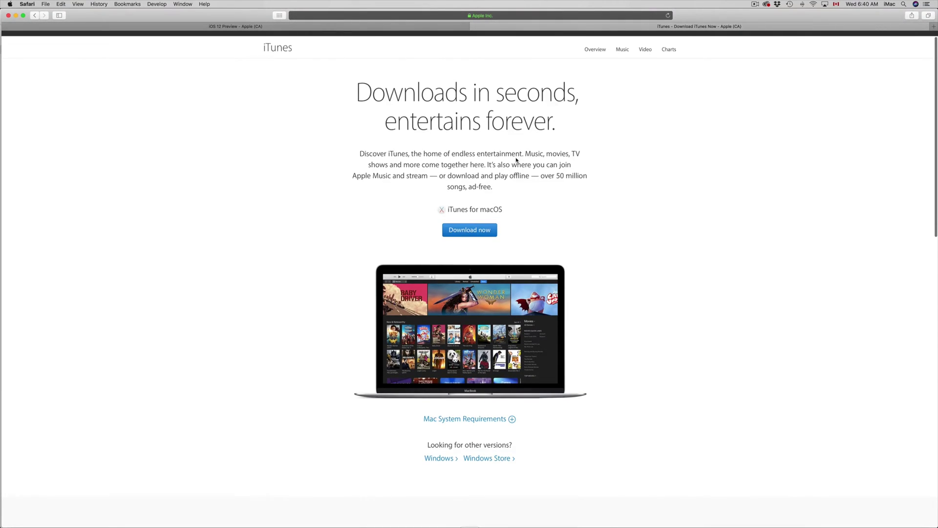
scroll(517, 158, down, 5)
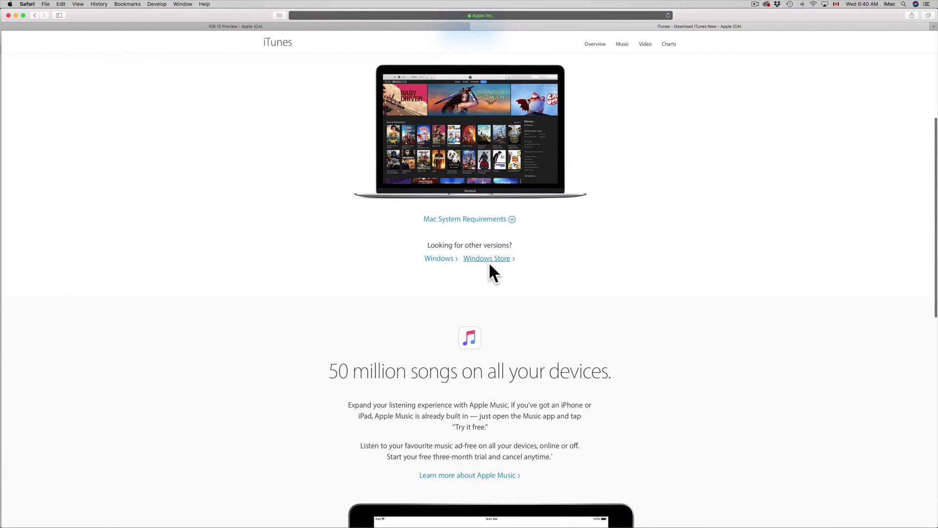
scroll(464, 266, down, 3)
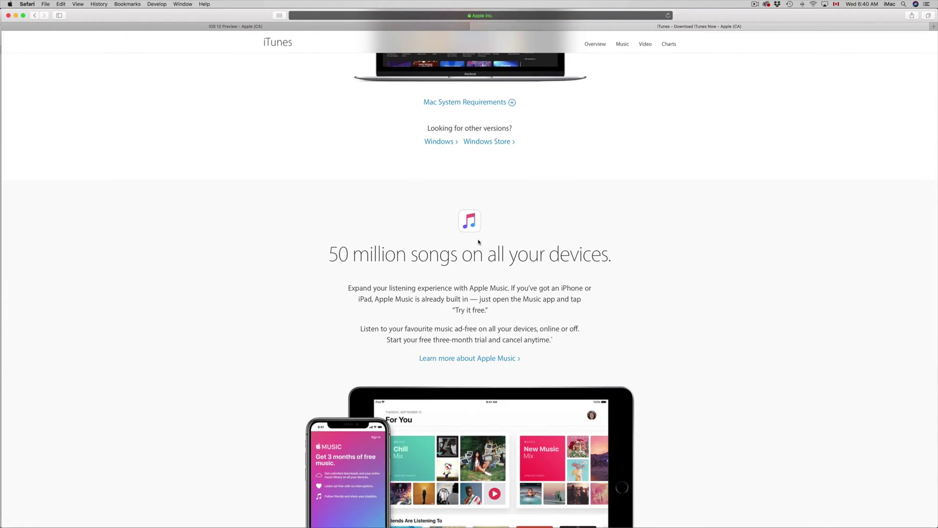
scroll(464, 196, up, 10)
- Return to the iOS 12 Preview page and scroll to the compatible iPhones, iPads and iPod touch
click(423, 27)
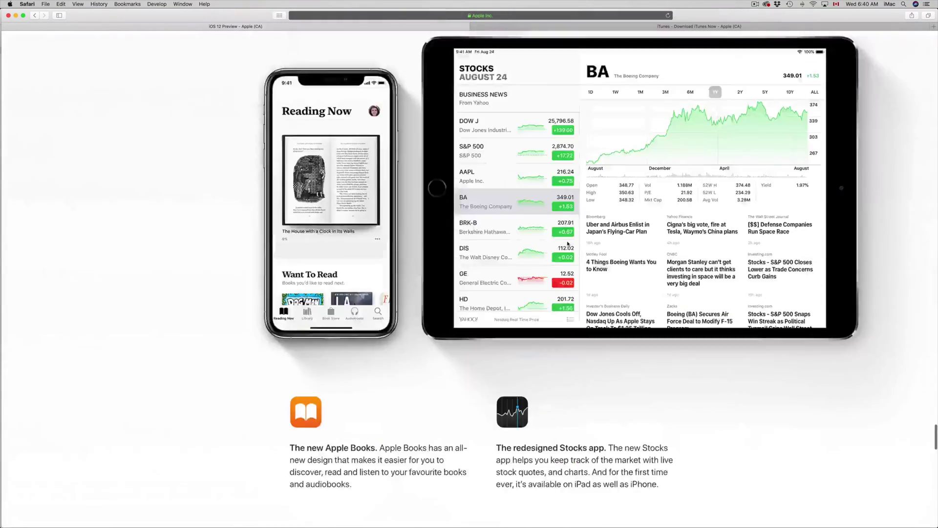
scroll(568, 244, down, 15)
scroll(568, 243, up, 6)
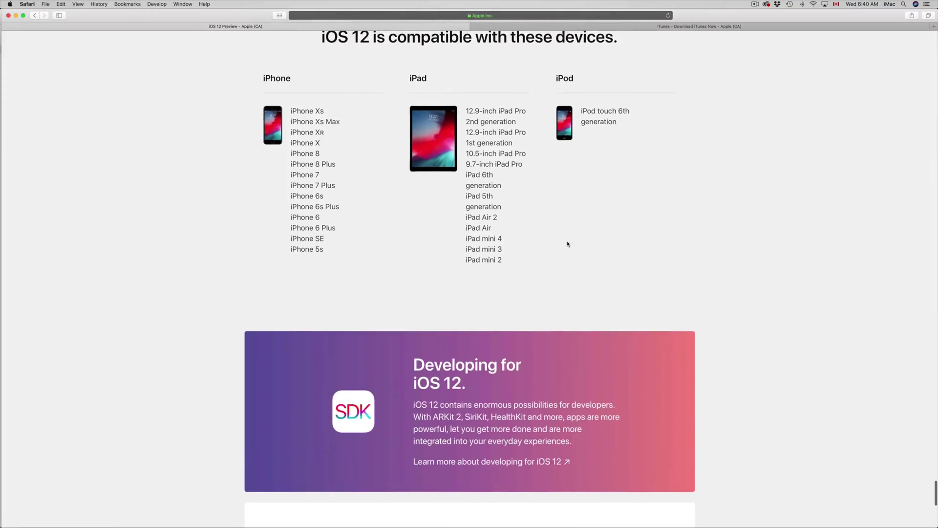
scroll(566, 243, up, 3)
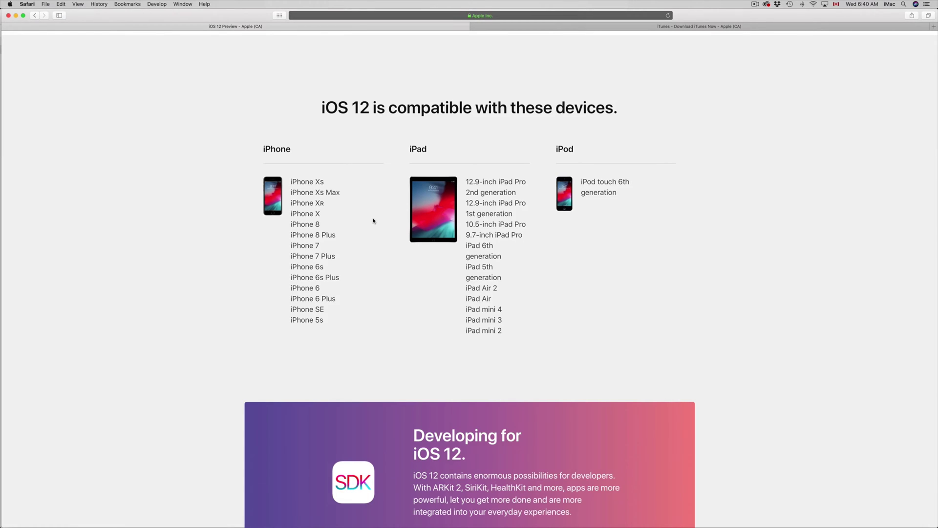
mouse_move(650, 525)
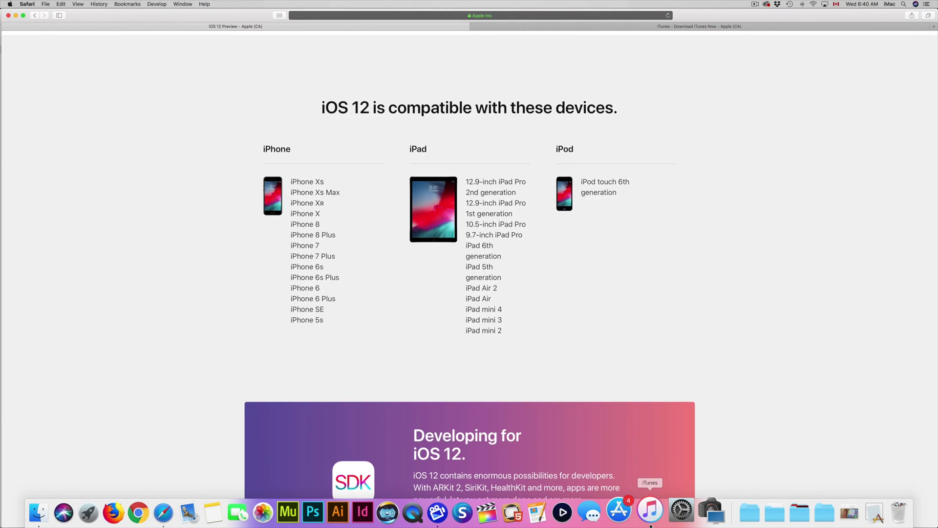
- Launch iTunes from the Dock and show the connected iPad's Summary page on iOS 11.4.1
click(650, 513)
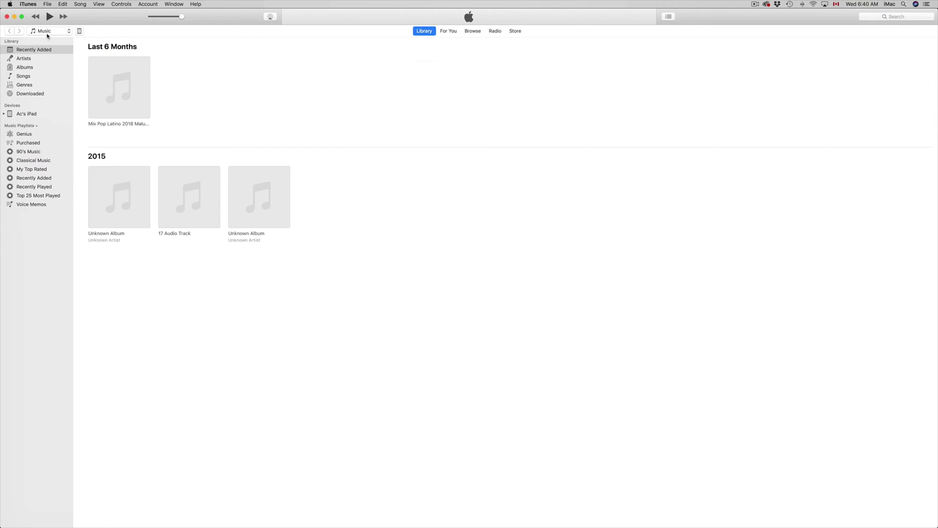
click(83, 33)
click(79, 31)
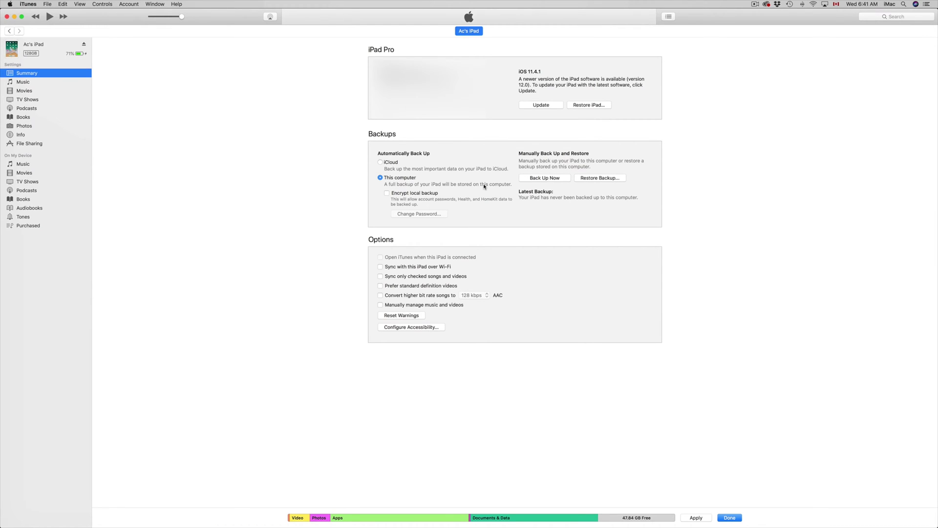
- Start a manual Back Up Now of the iPad to this computer
click(544, 179)
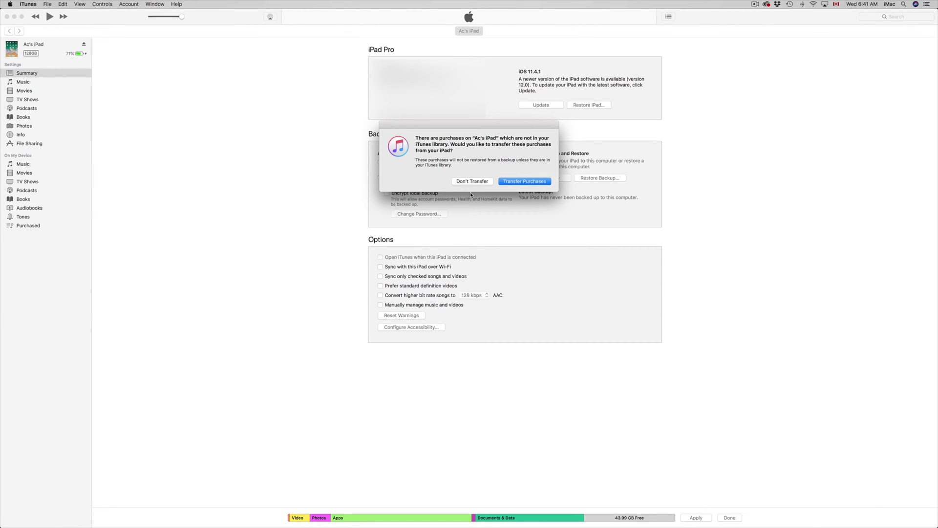
- Choose Don't Transfer and let the iPad backup to this computer finish at 6:52 AM
click(533, 184)
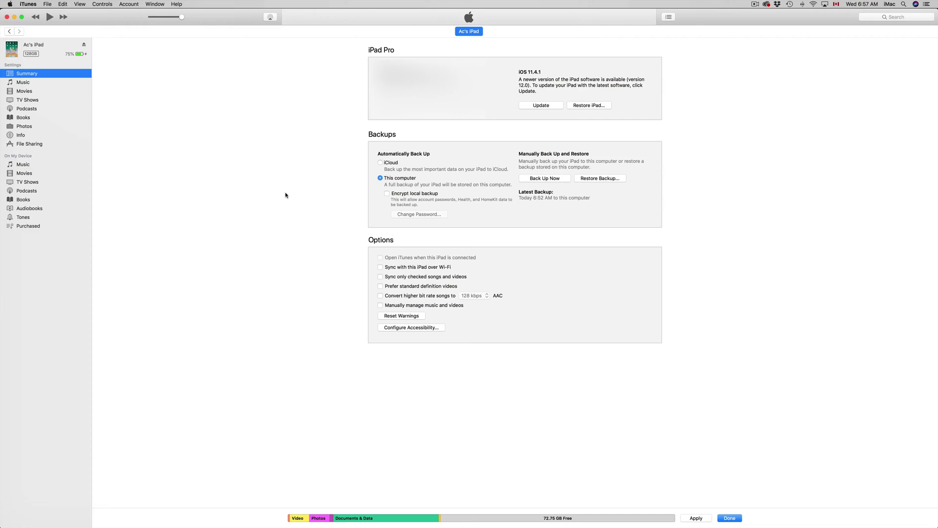
- Update the iPad to iOS 12.0, confirming each prompt and agreeing to the software licence
click(536, 106)
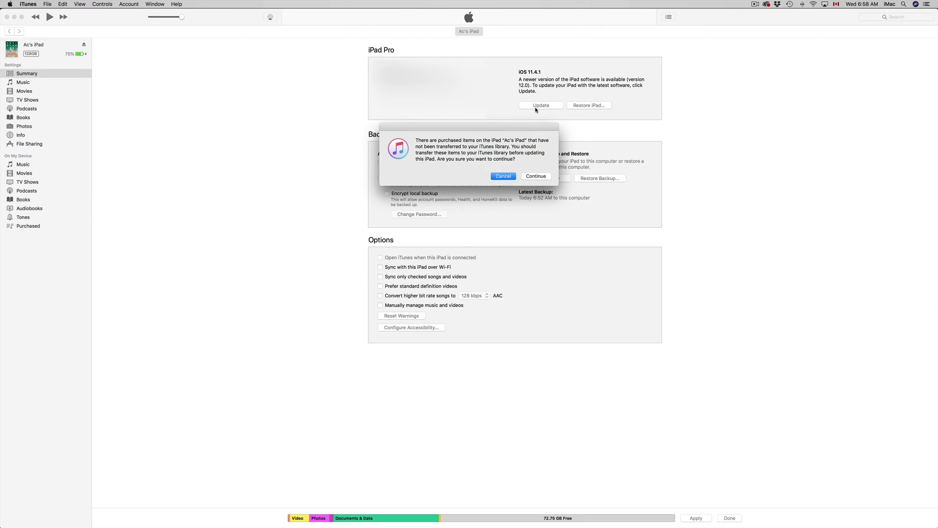
click(540, 178)
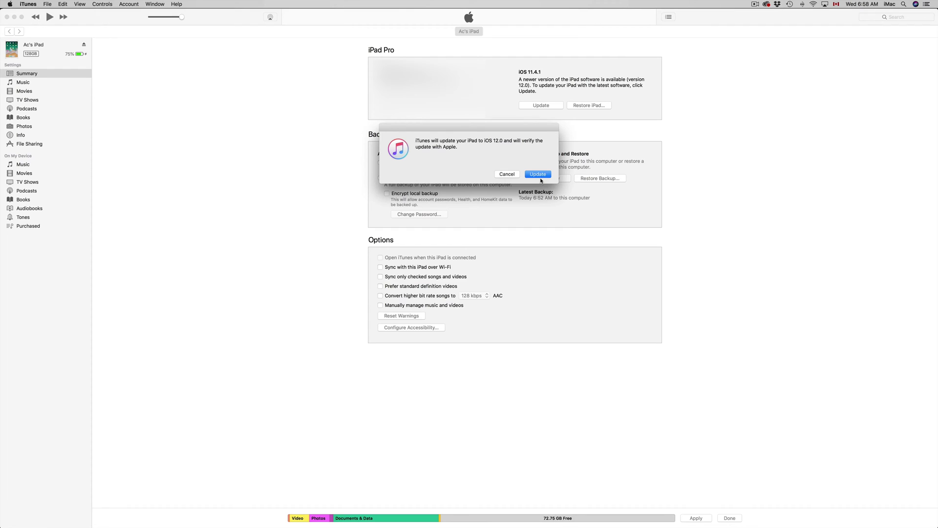
click(541, 177)
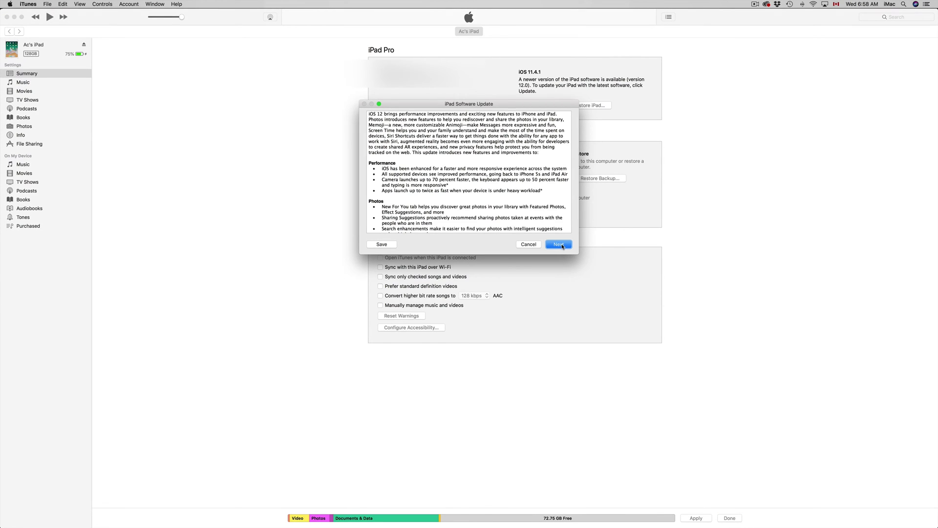
click(558, 245)
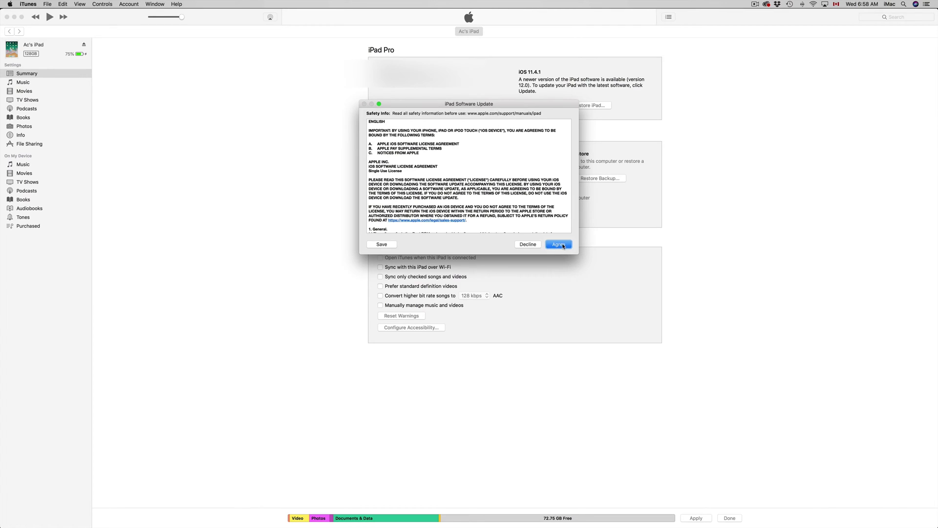
click(562, 245)
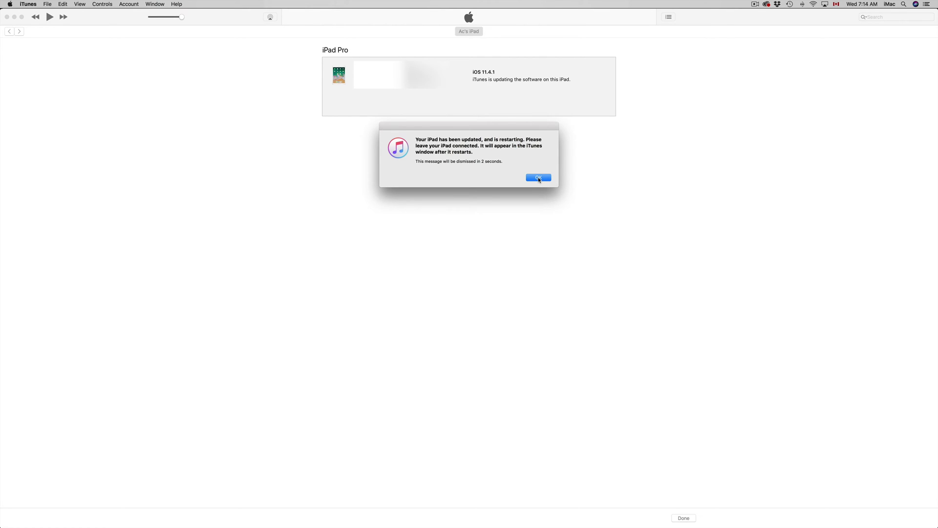
- Acknowledge the 'Your iPad has been updated' alert and let the iPad restart
click(538, 178)
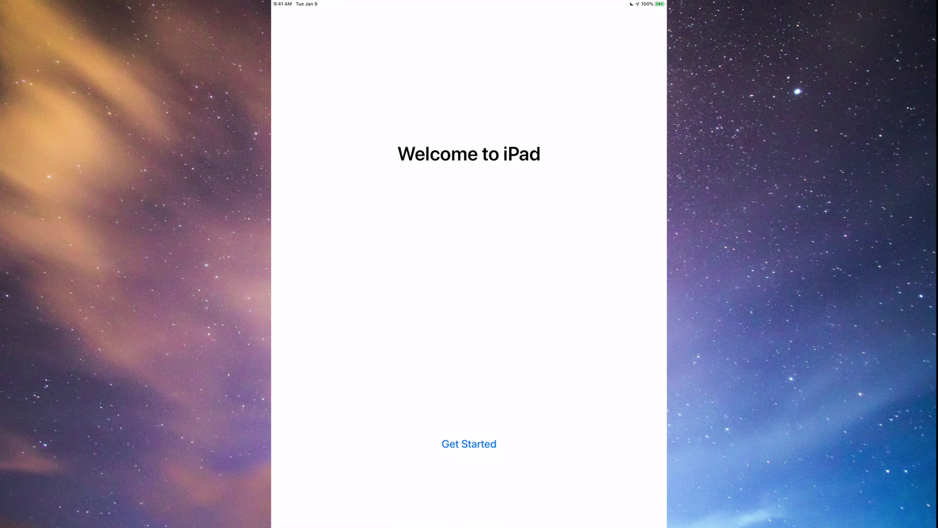
- Choose Get Started on the Welcome screen, then swipe between home screen pages
click(468, 444)
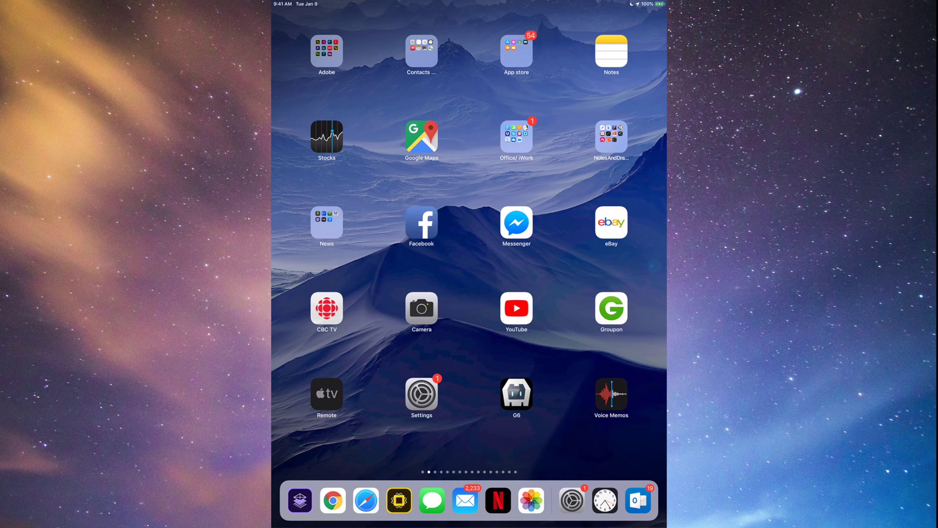
scroll(469, 244, right, 3)
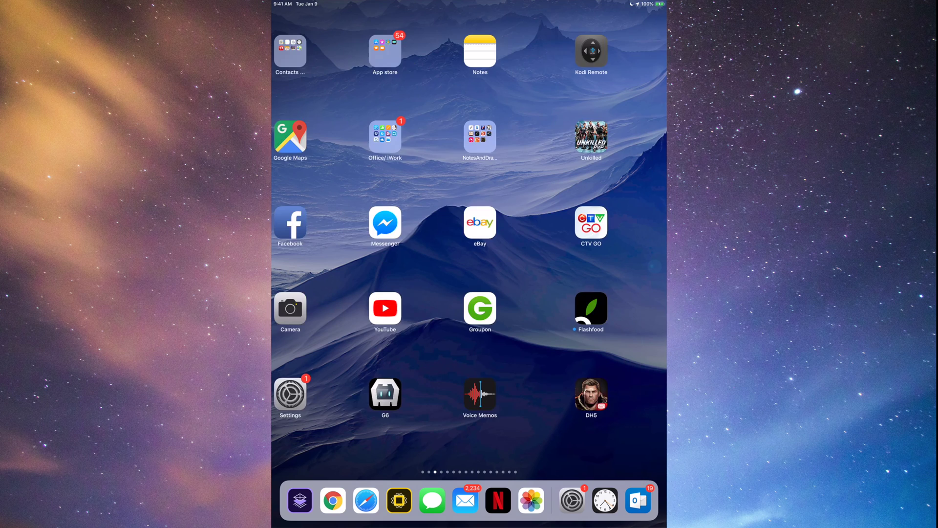
scroll(469, 244, left, 3)
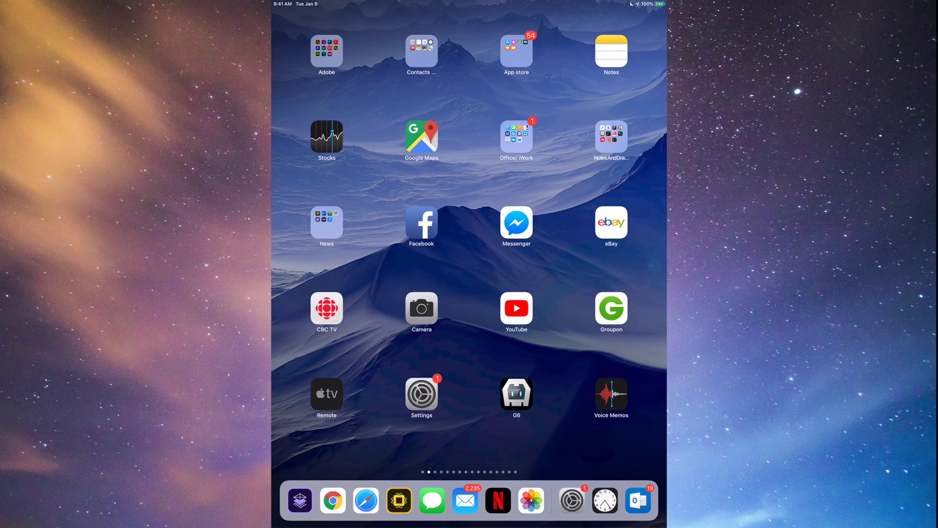